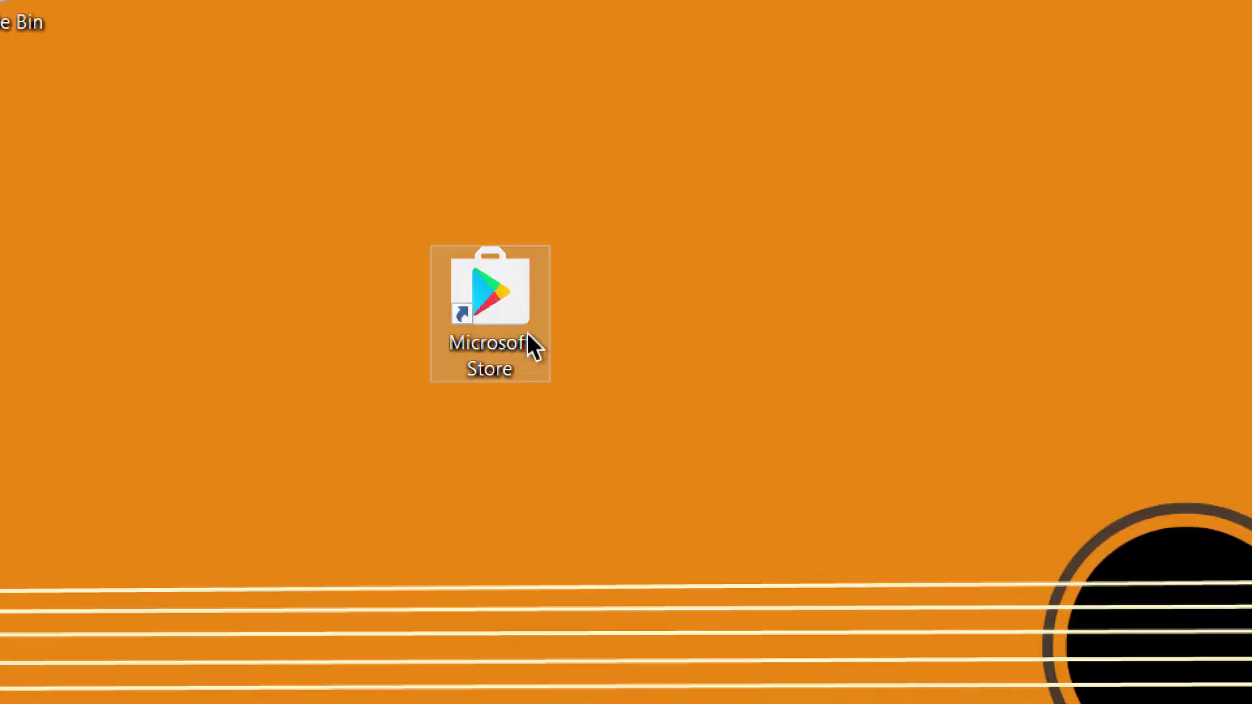
Launch the Microsoft Store app from its desktop shortcut.
double_click(498, 300)
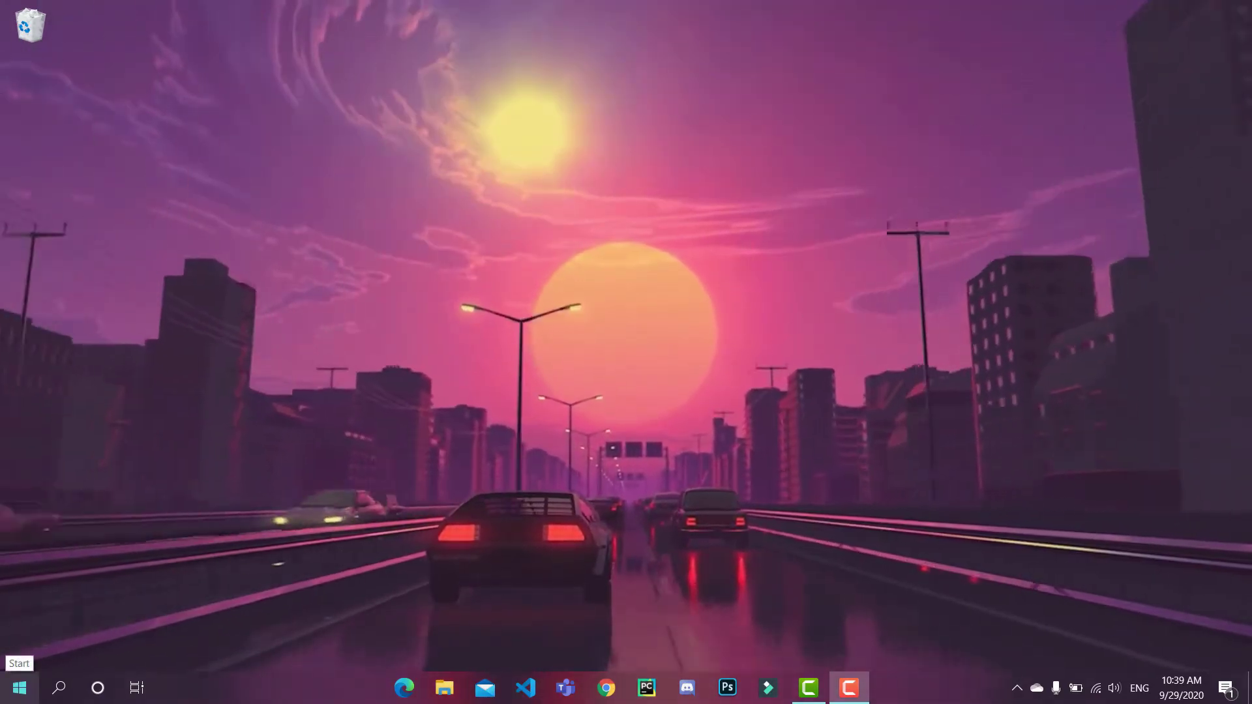
Drag PowerPoint from the Start menu app list onto the desktop as a shortcut.
left_click(20, 688)
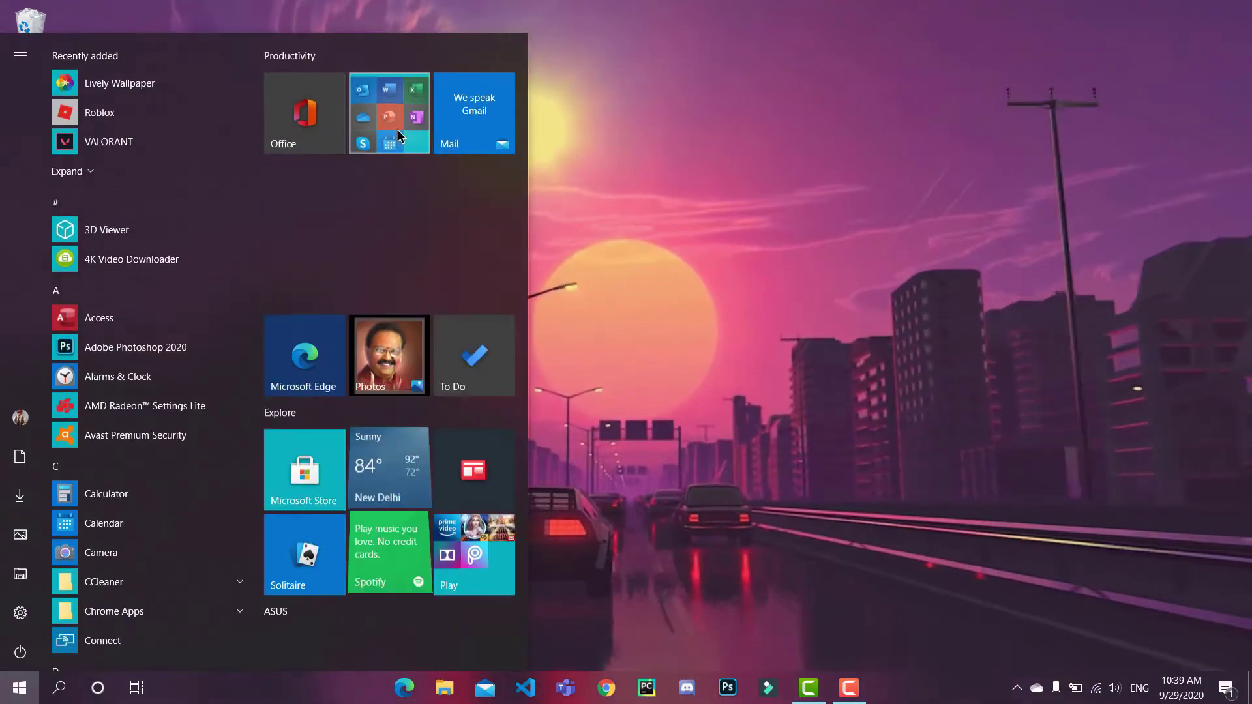
left_click_drag(713, 248, 266, 138)
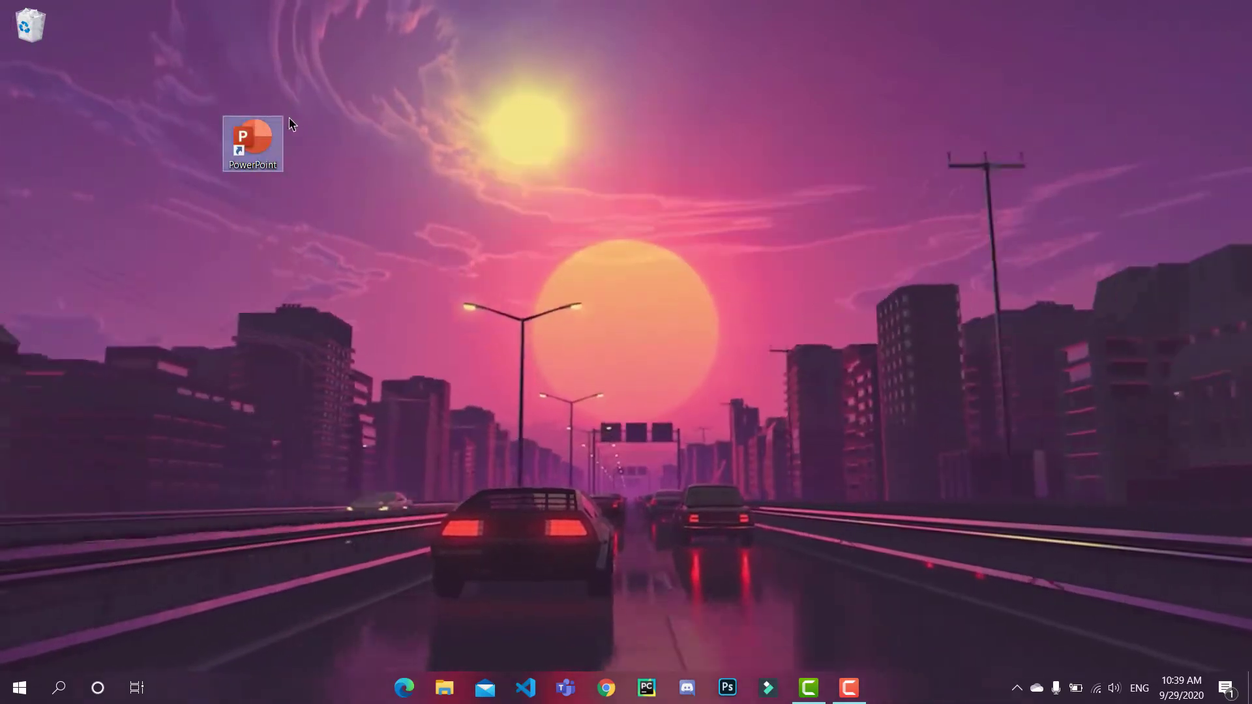
Give the PowerPoint shortcut the page-style PowerPoint icon in Properties and apply it.
right_click(243, 143)
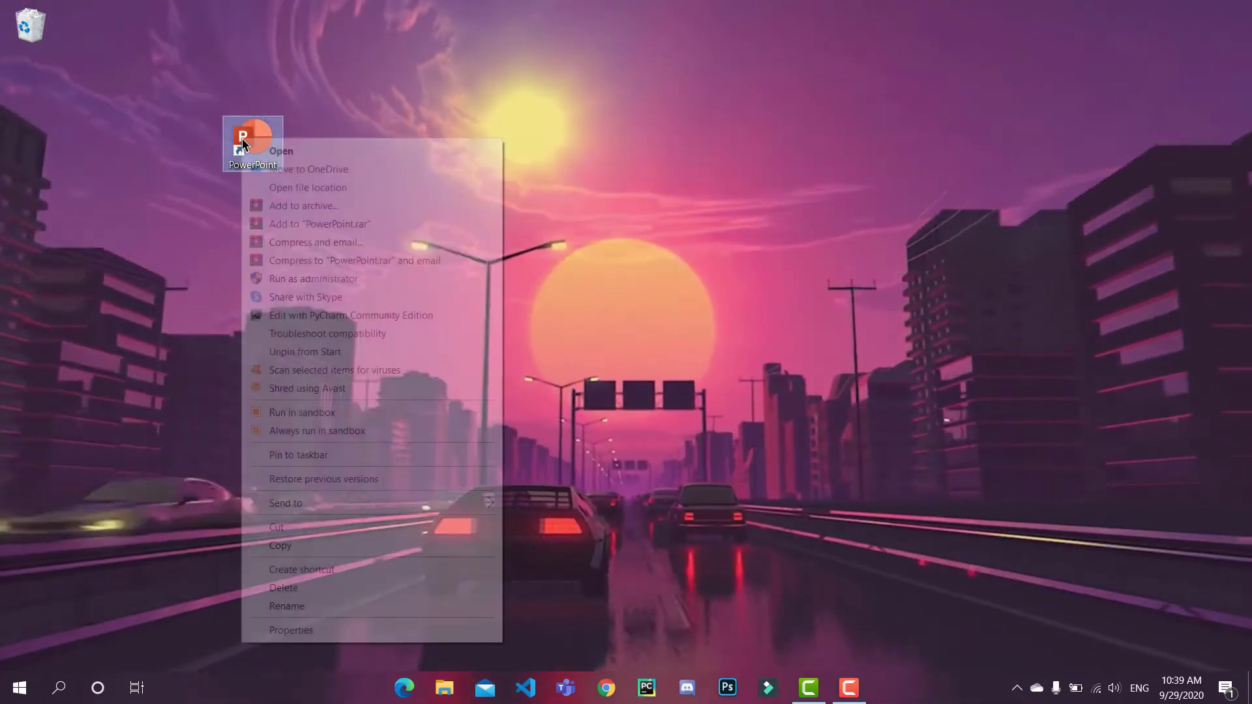
left_click(292, 631)
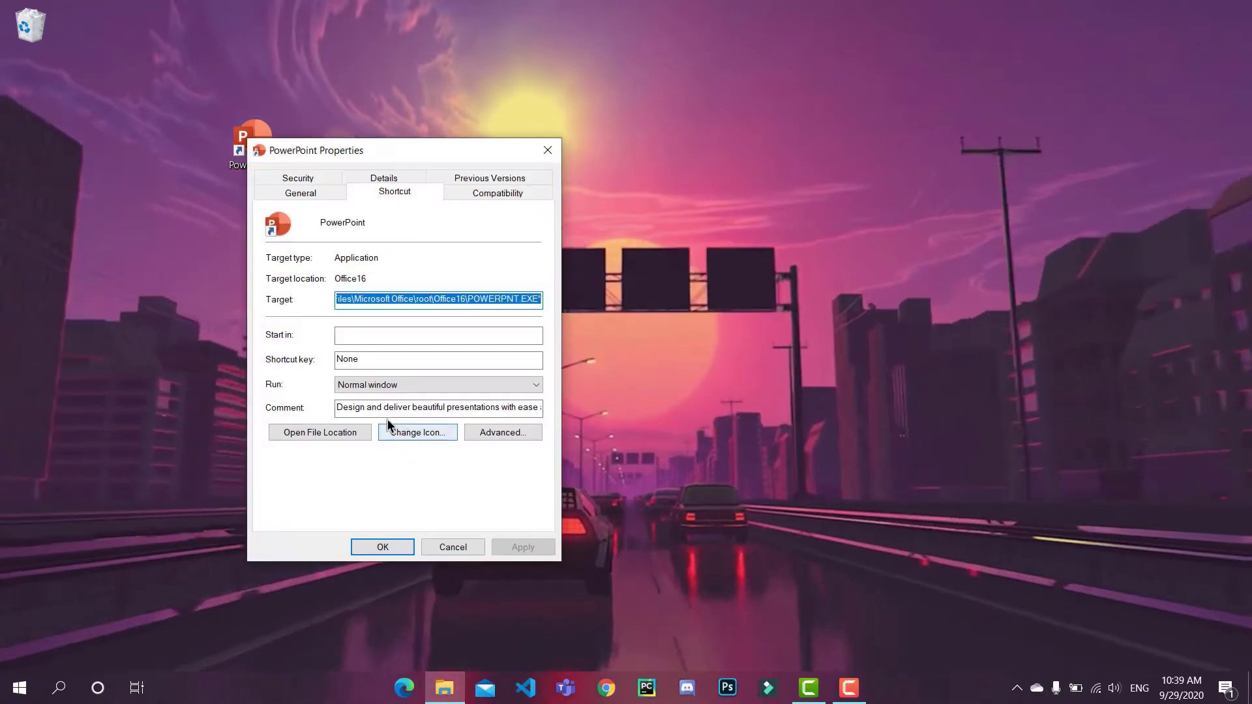
left_click_drag(418, 144, 439, 159)
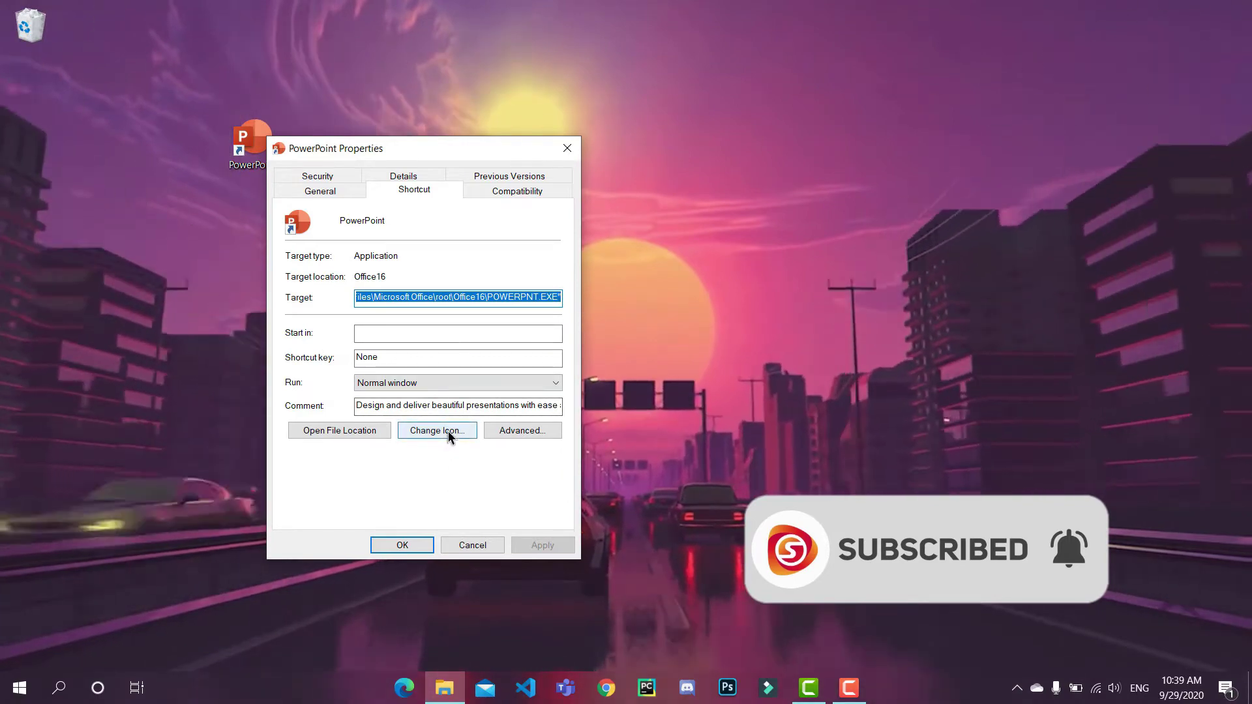
left_click(446, 429)
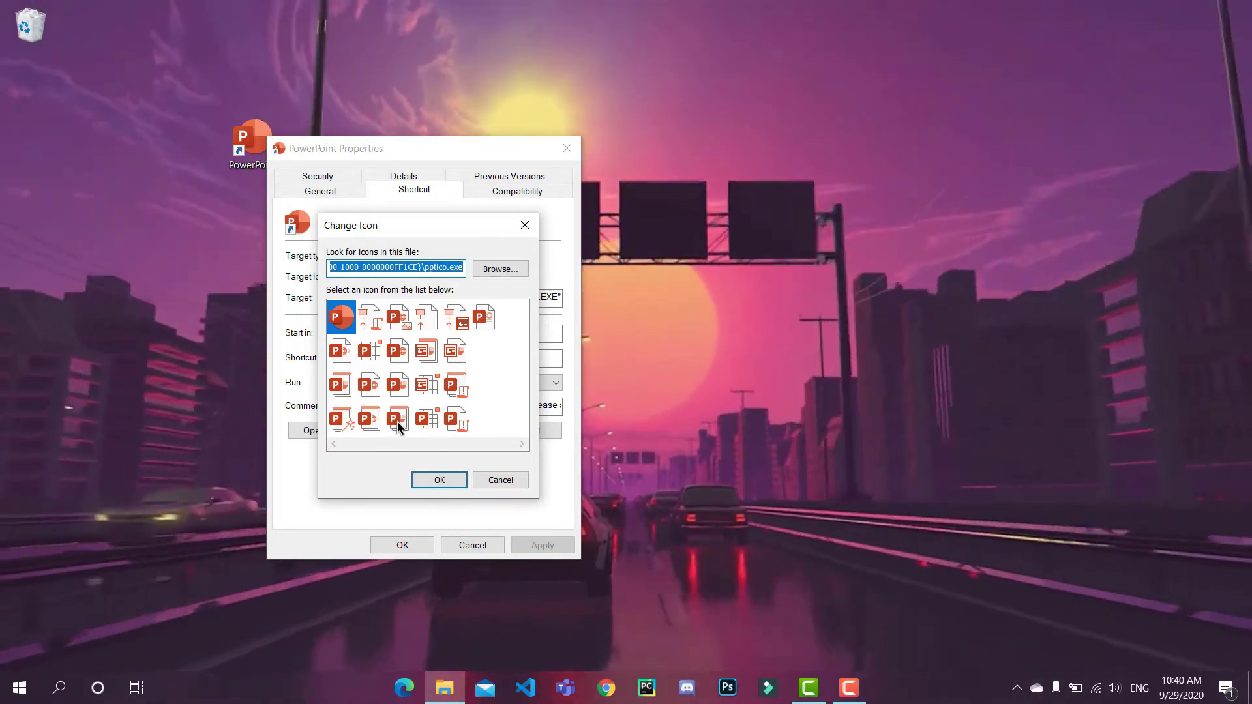
left_click(397, 421)
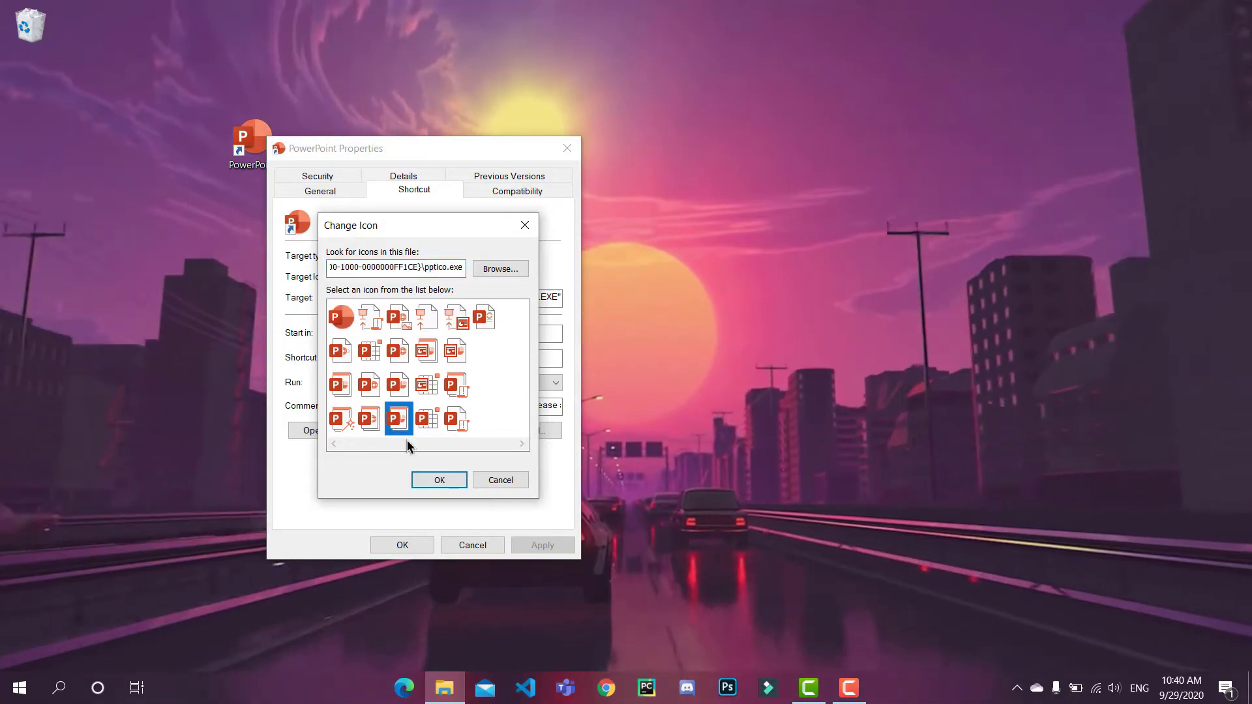
left_click(440, 481)
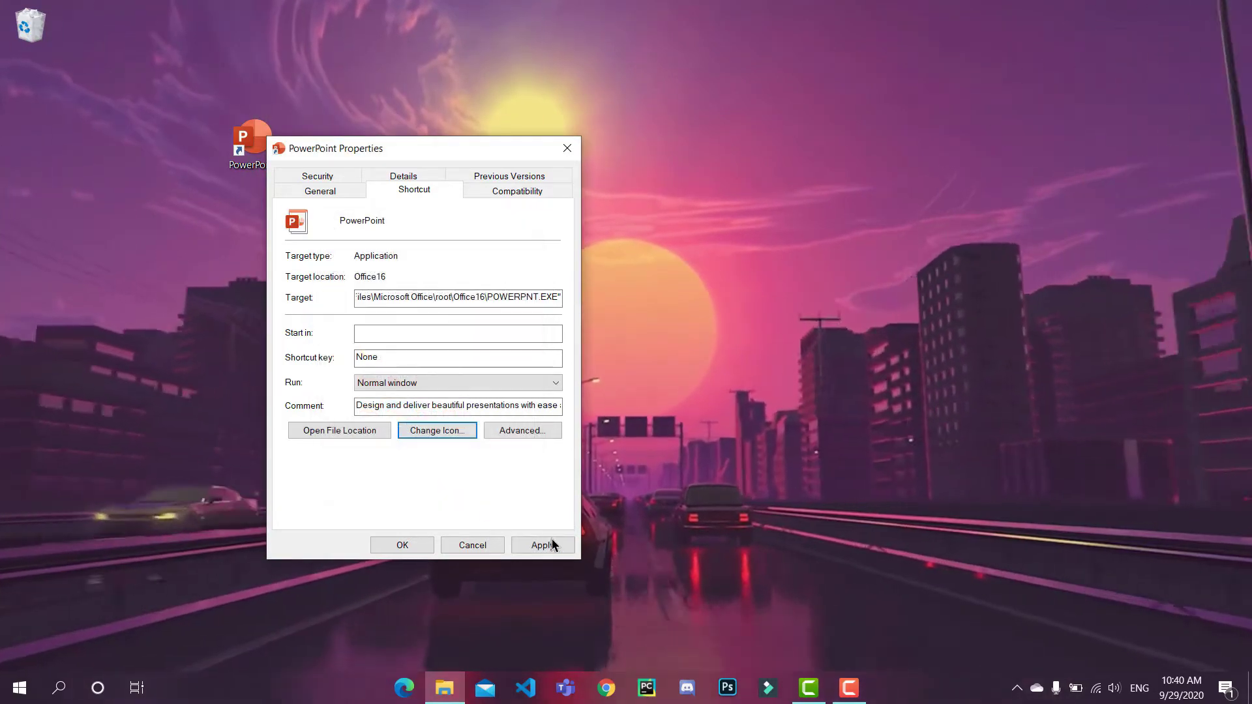
left_click(546, 543)
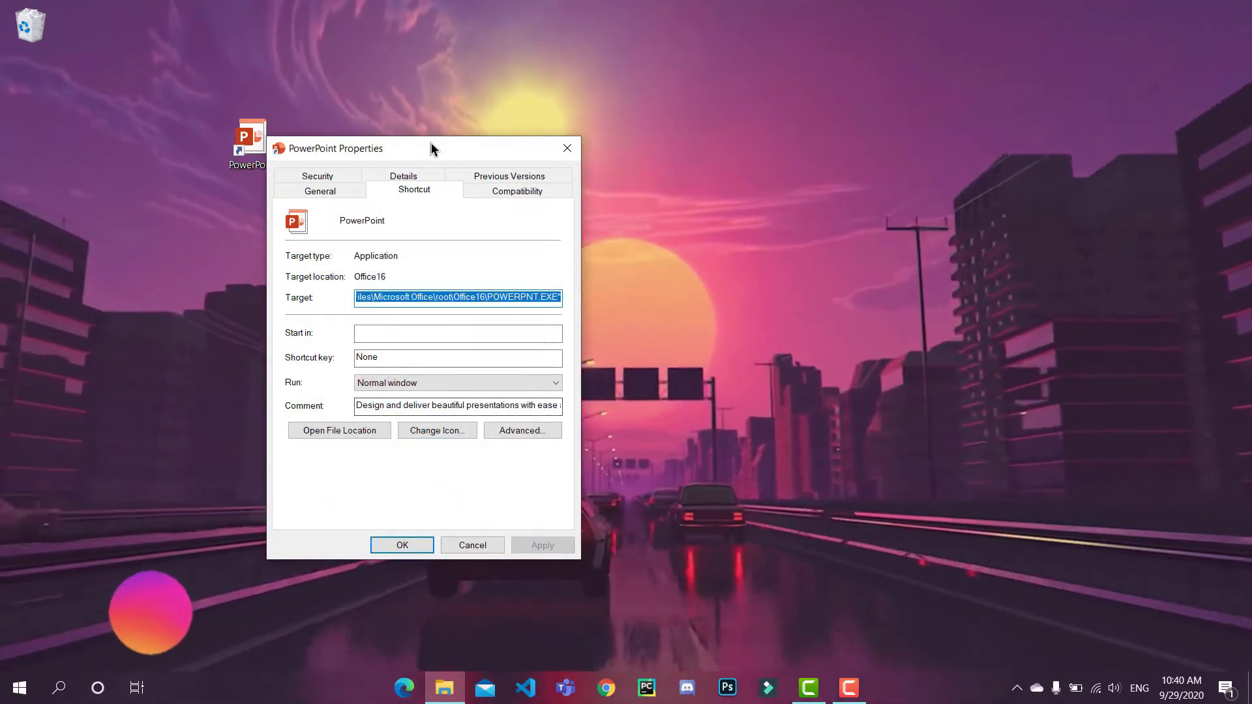
Check the updated shortcut on the desktop, then close its Properties window.
left_click_drag(432, 143, 618, 135)
left_click(253, 140)
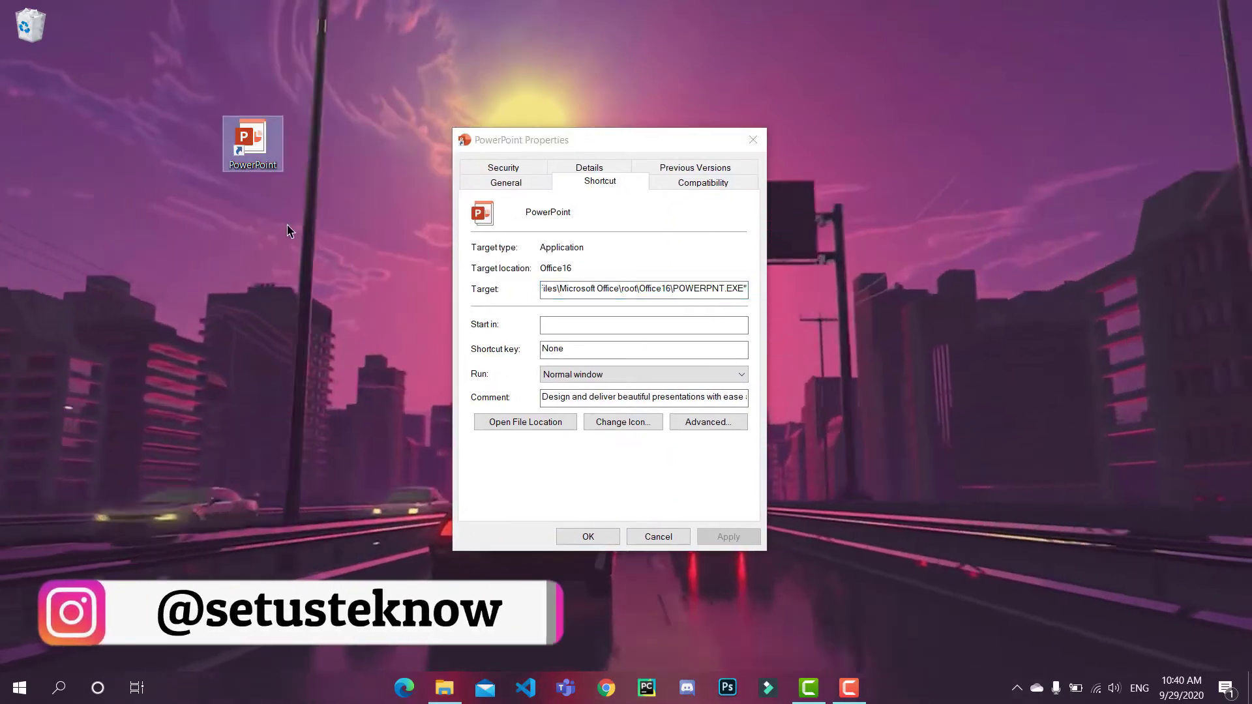
left_click(293, 224)
left_click_drag(293, 224, 63, 6)
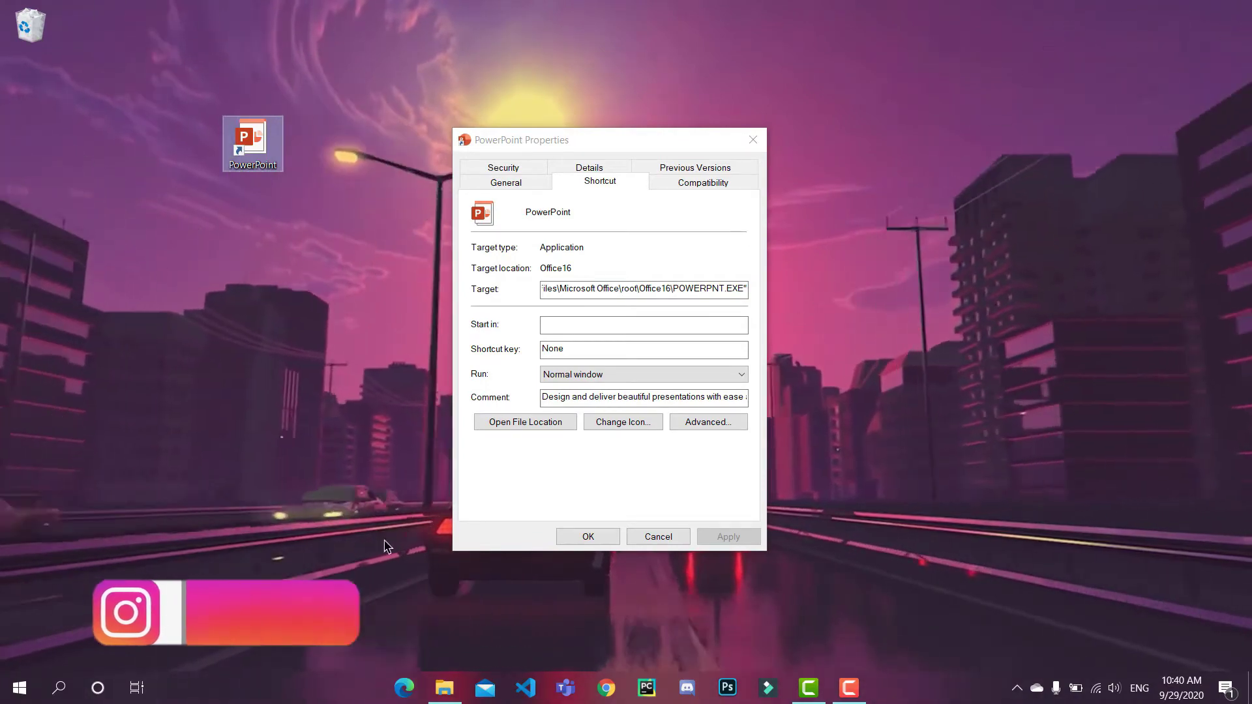
left_click(754, 140)
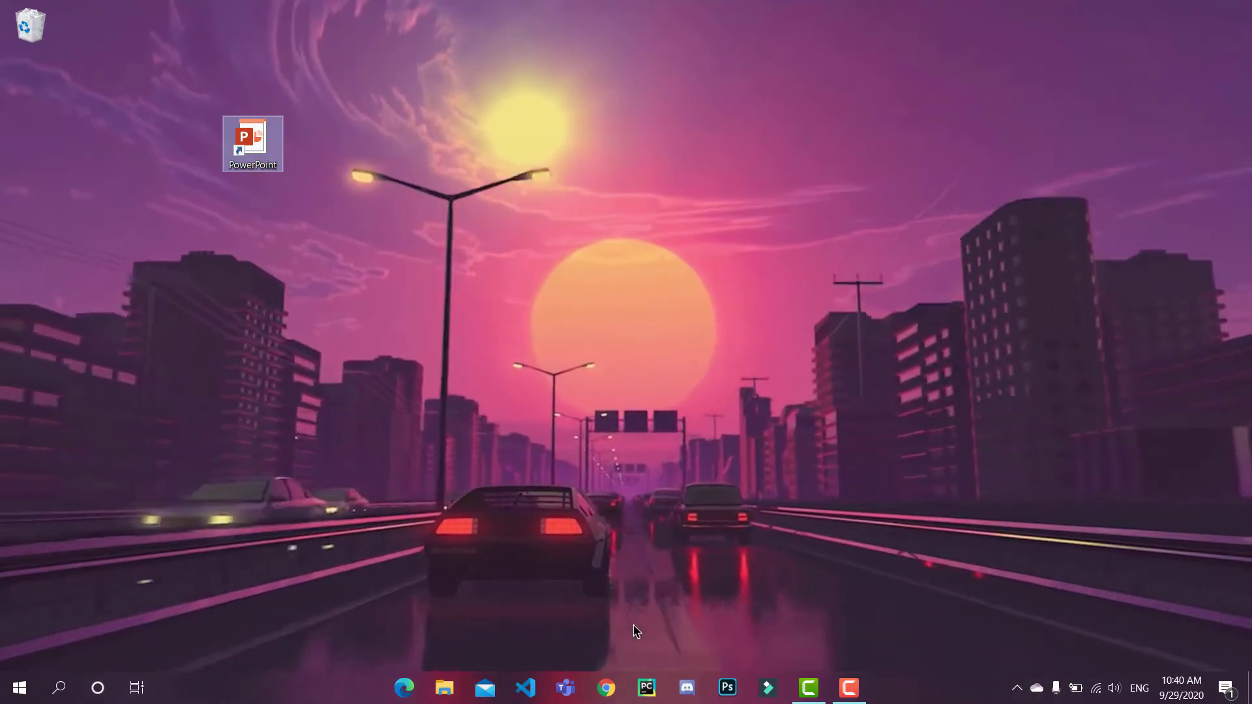
Search Google in a new Chrome window for 'powerpoint .ico'.
left_click(606, 687)
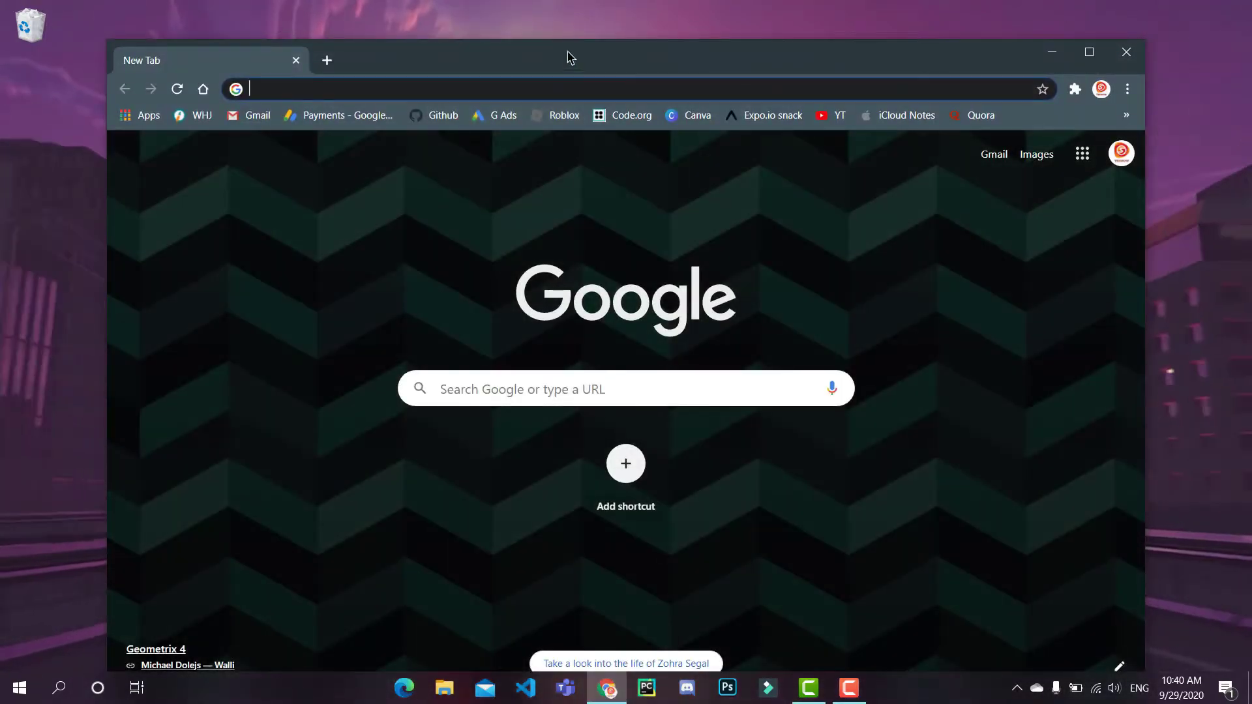
left_click_drag(570, 56, 589, 32)
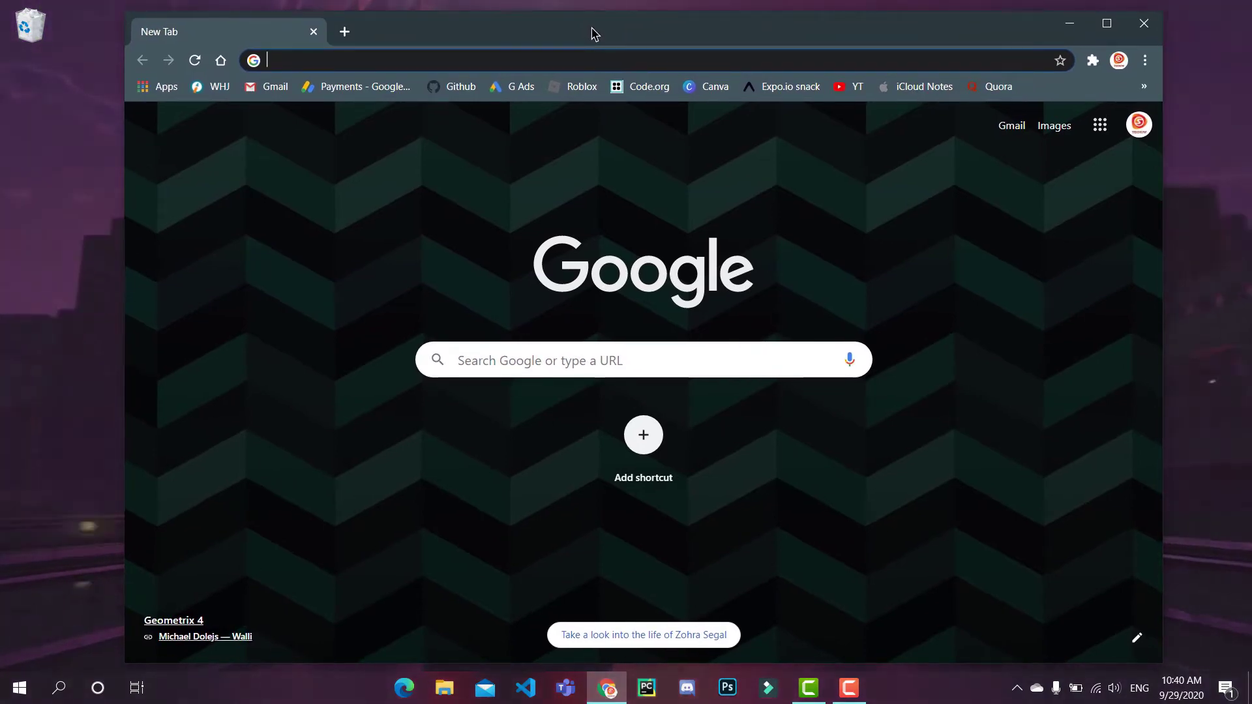
type("powerpoi")
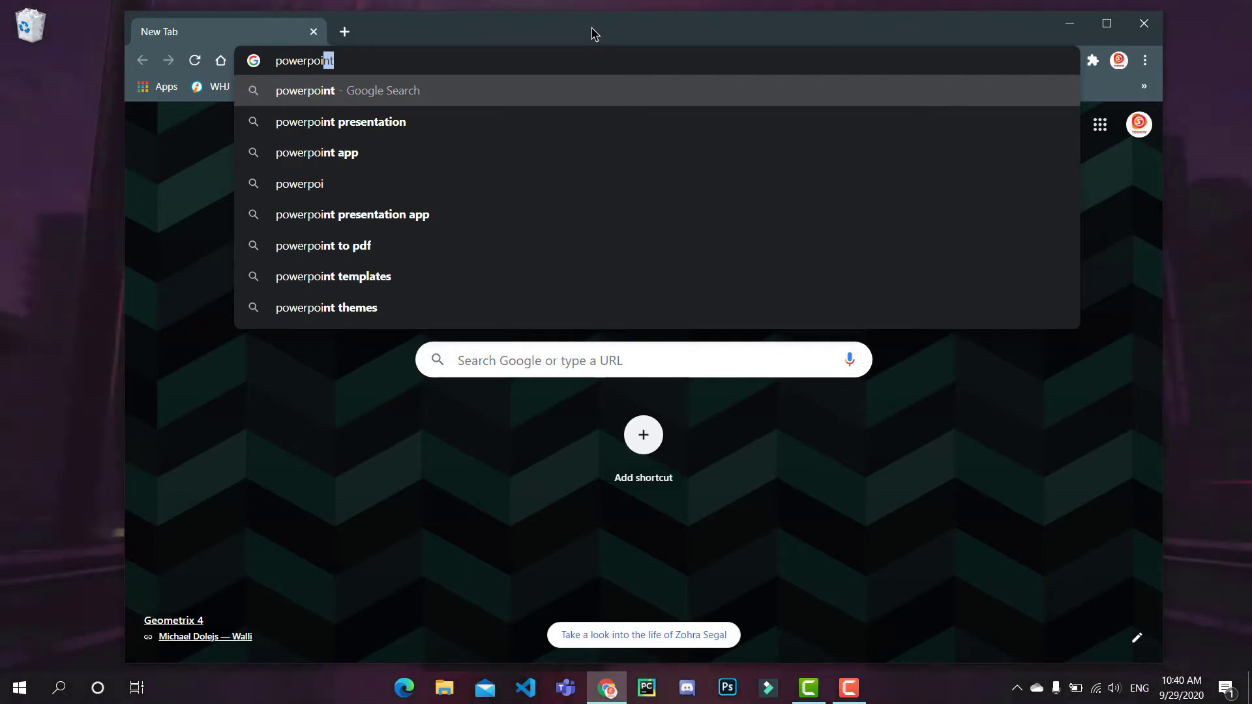
type("nt .ico")
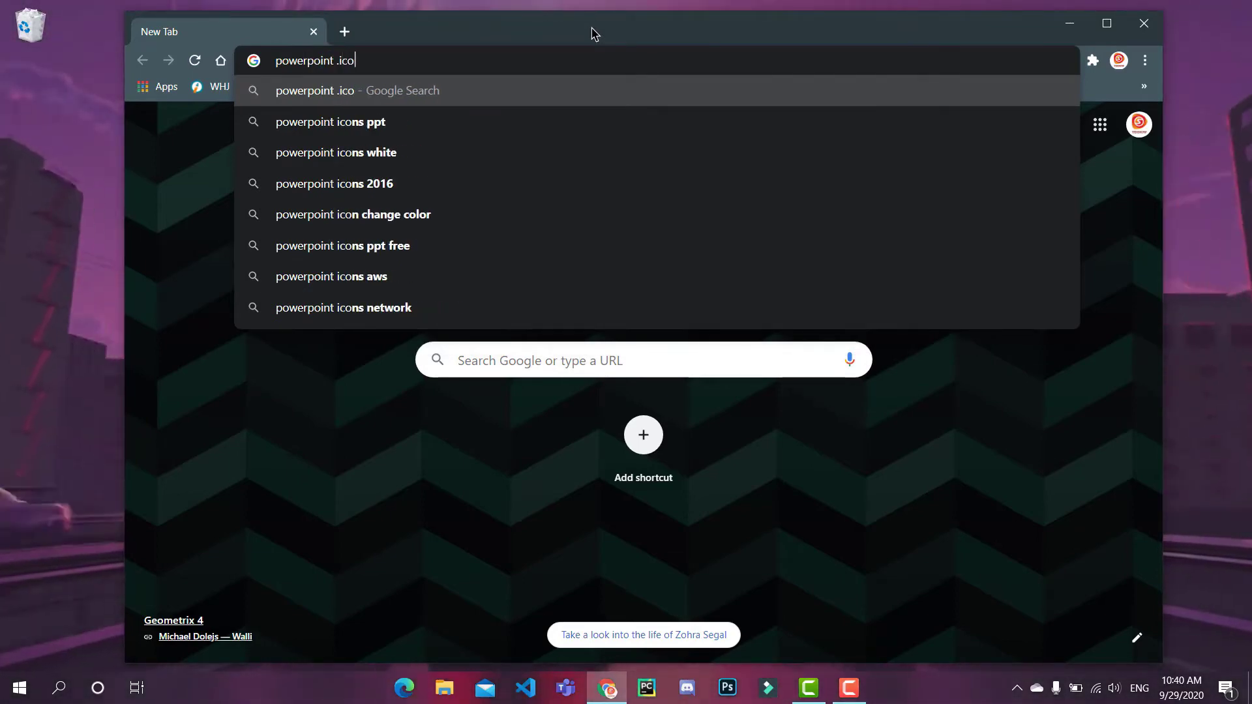
key("Return")
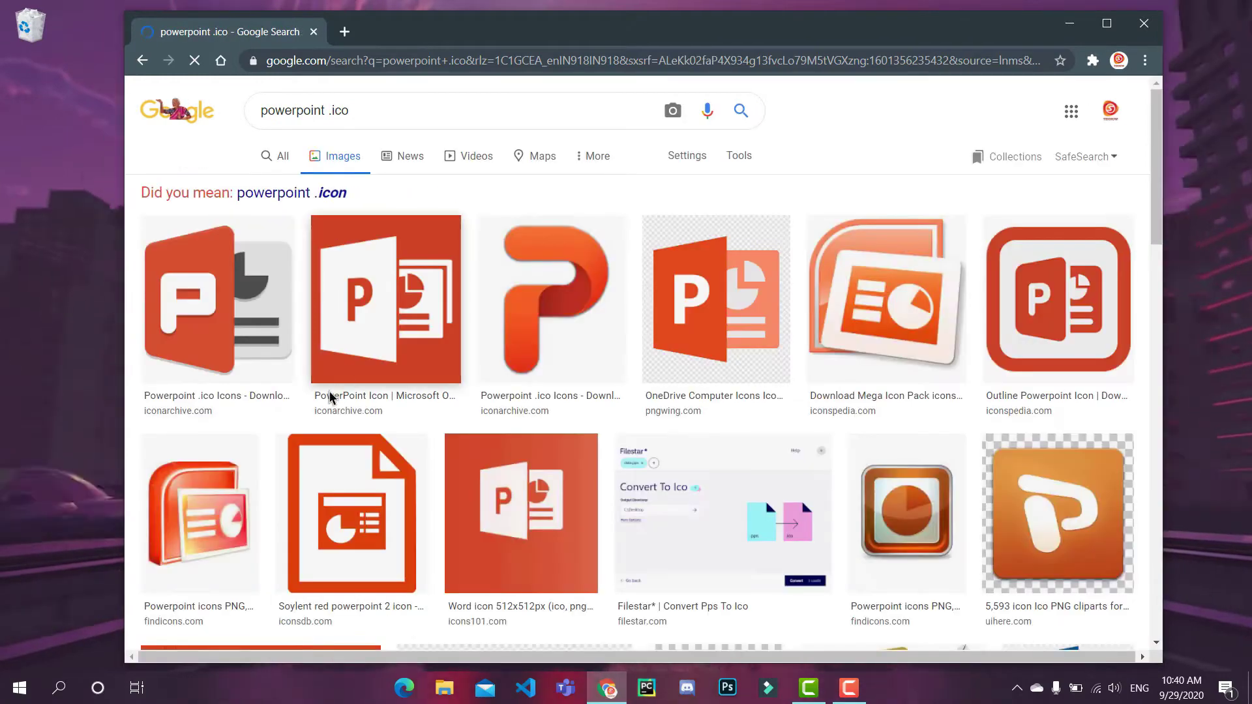
Open the first PowerPoint icon image result's source page on IconArchive.
scroll(332, 389, "down", 3)
scroll(334, 390, "up", 3)
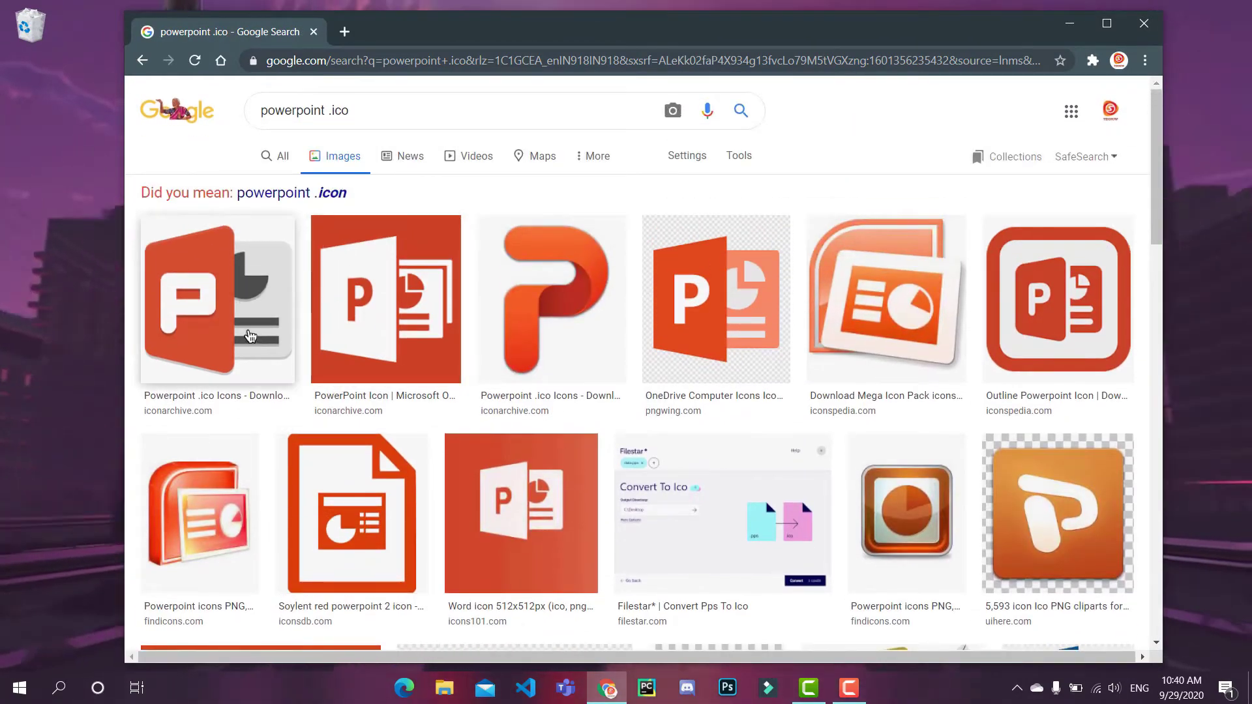
left_click(244, 307)
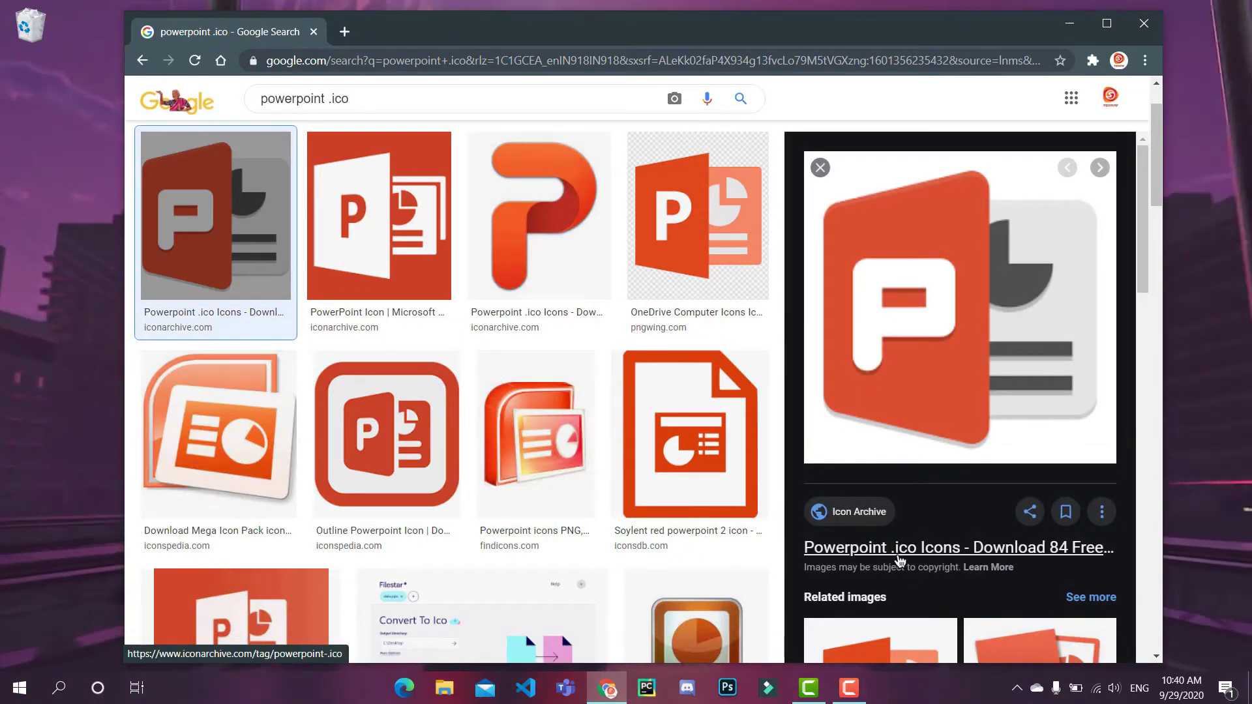
left_click(924, 306)
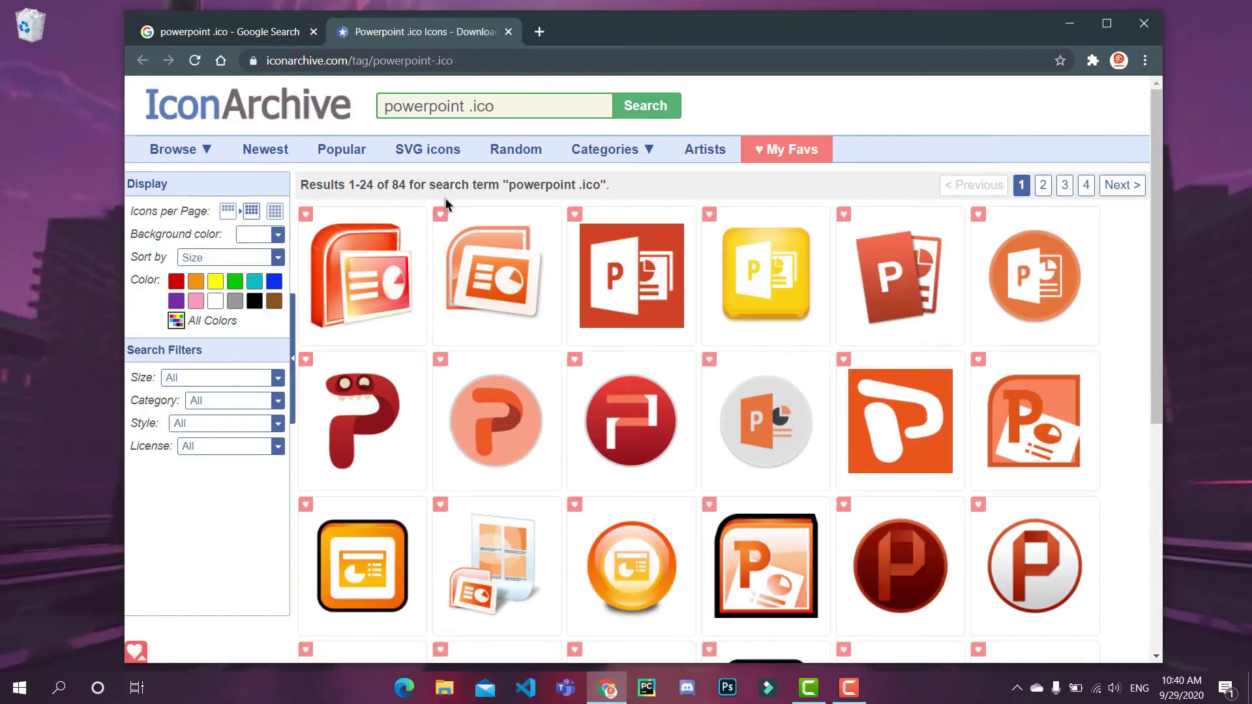
Find the Papirus Ms powerpoint icon and download it as an ICO file.
scroll(463, 213, "down", 3)
scroll(463, 213, "down", 1)
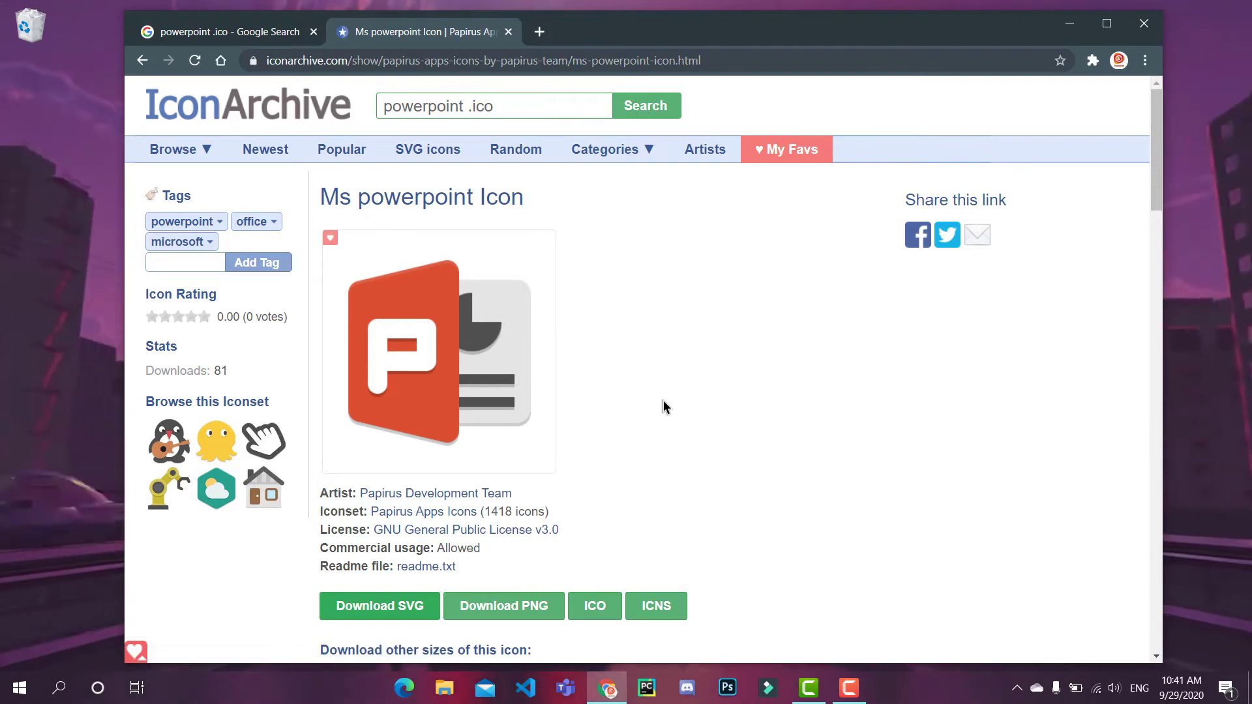
scroll(663, 407, "down", 4)
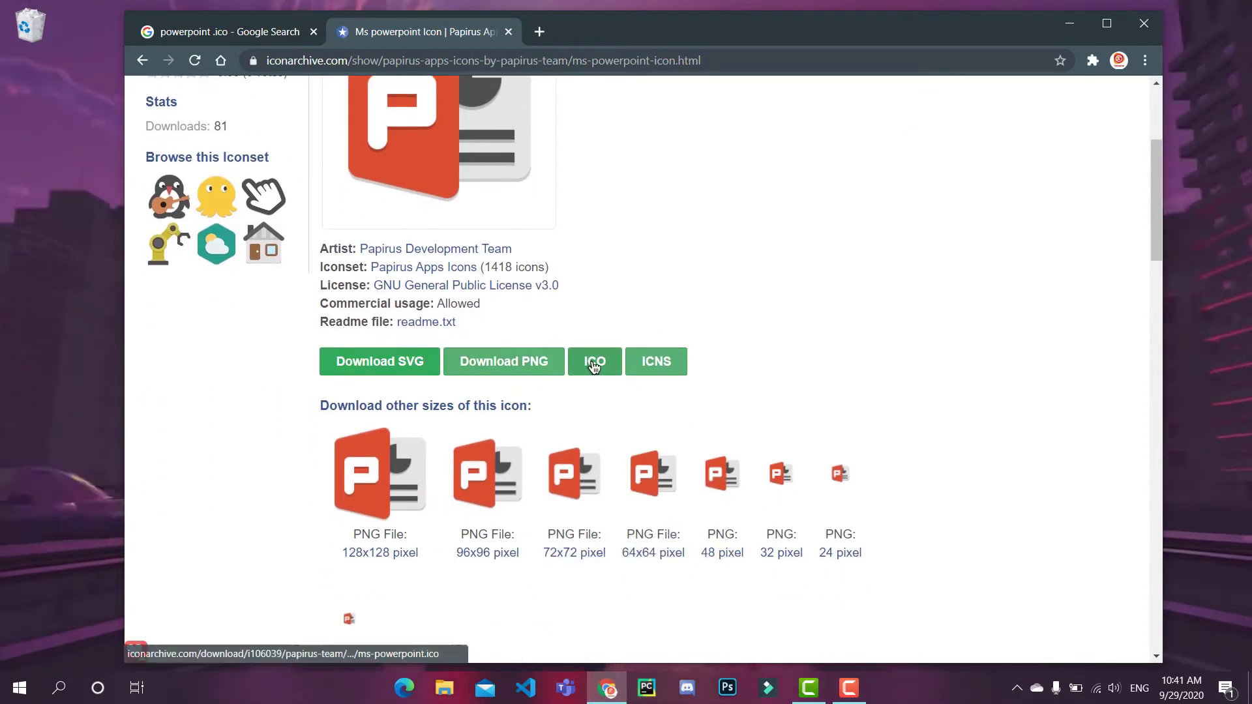
left_click(595, 362)
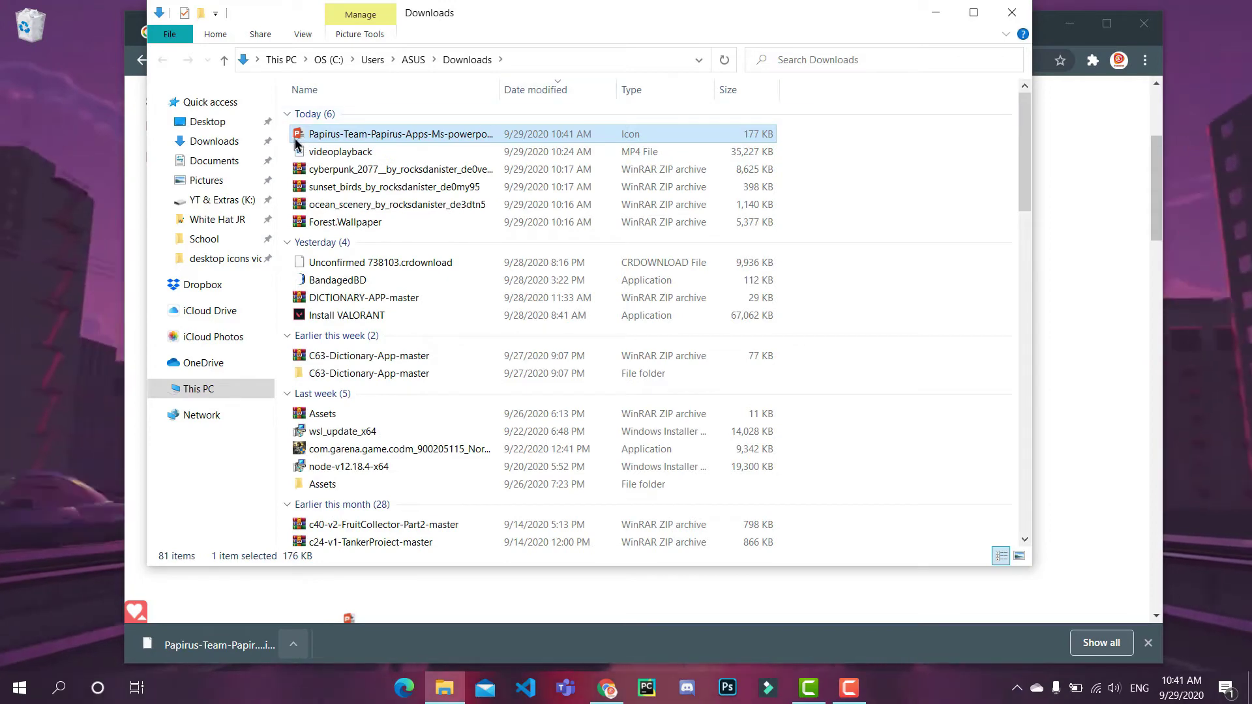
Clear the desktop and browse for a custom icon file for the PowerPoint shortcut.
left_click(1011, 12)
left_click(1069, 24)
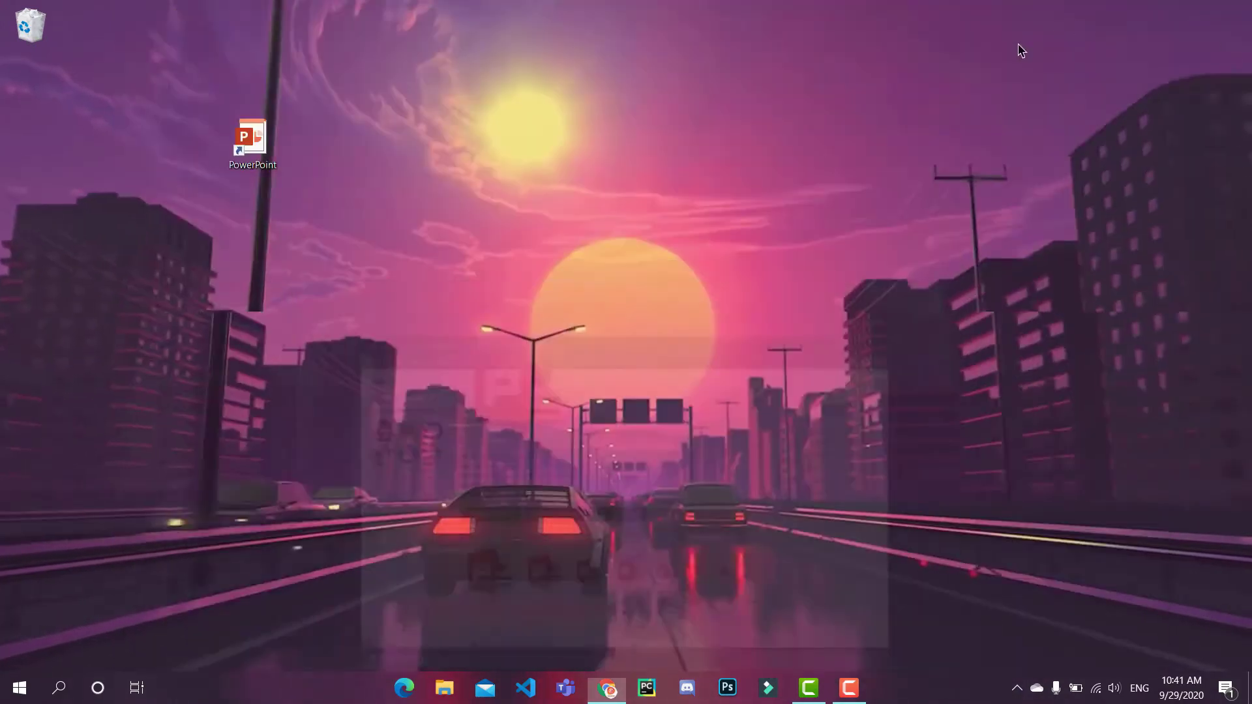
right_click(248, 123)
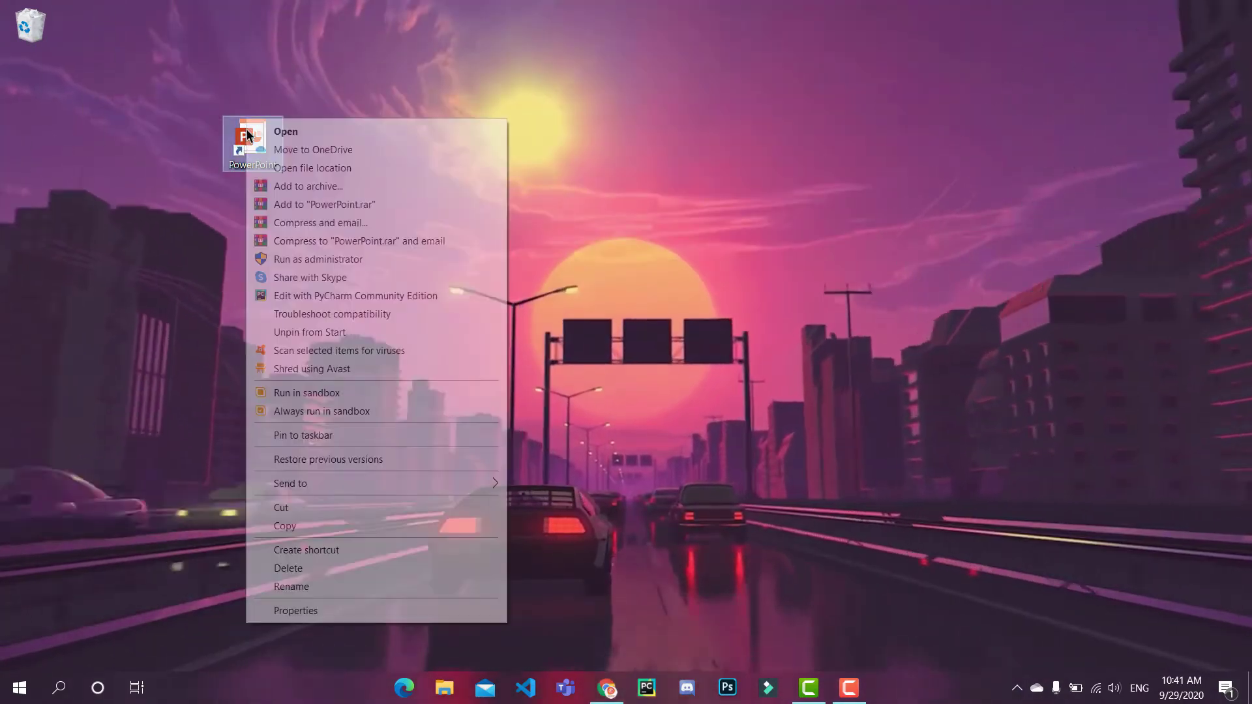
left_click(304, 611)
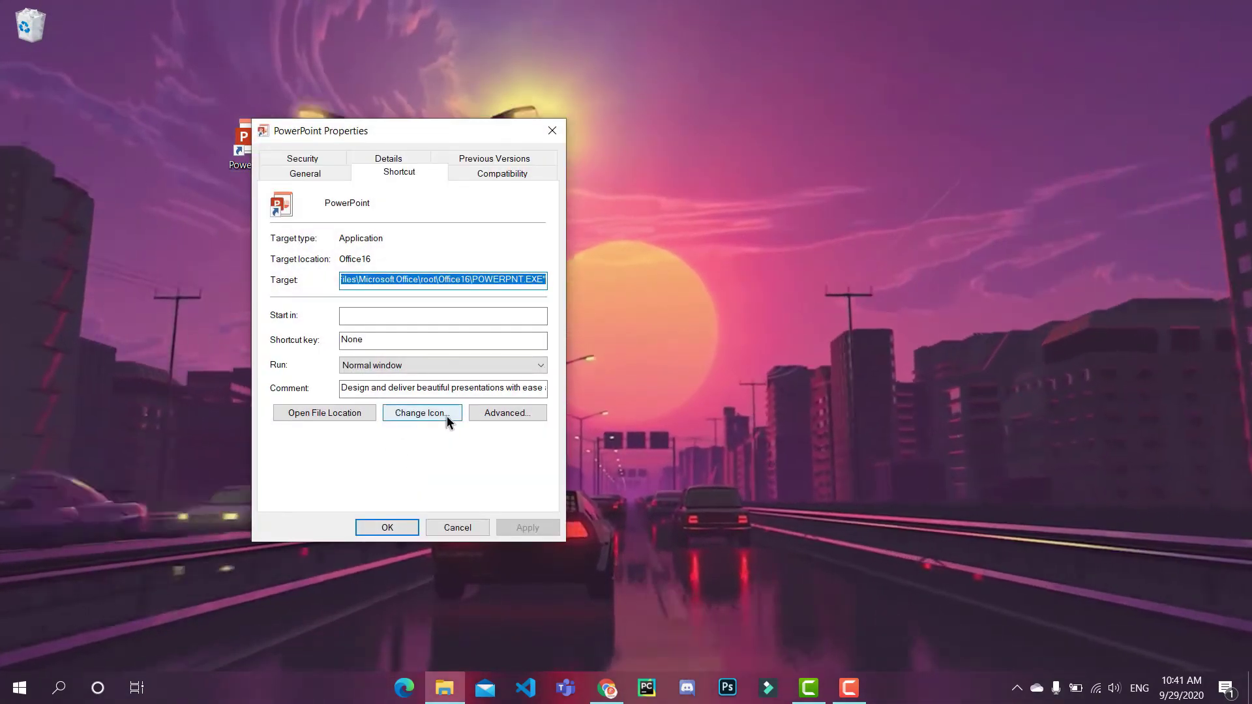
left_click(448, 414)
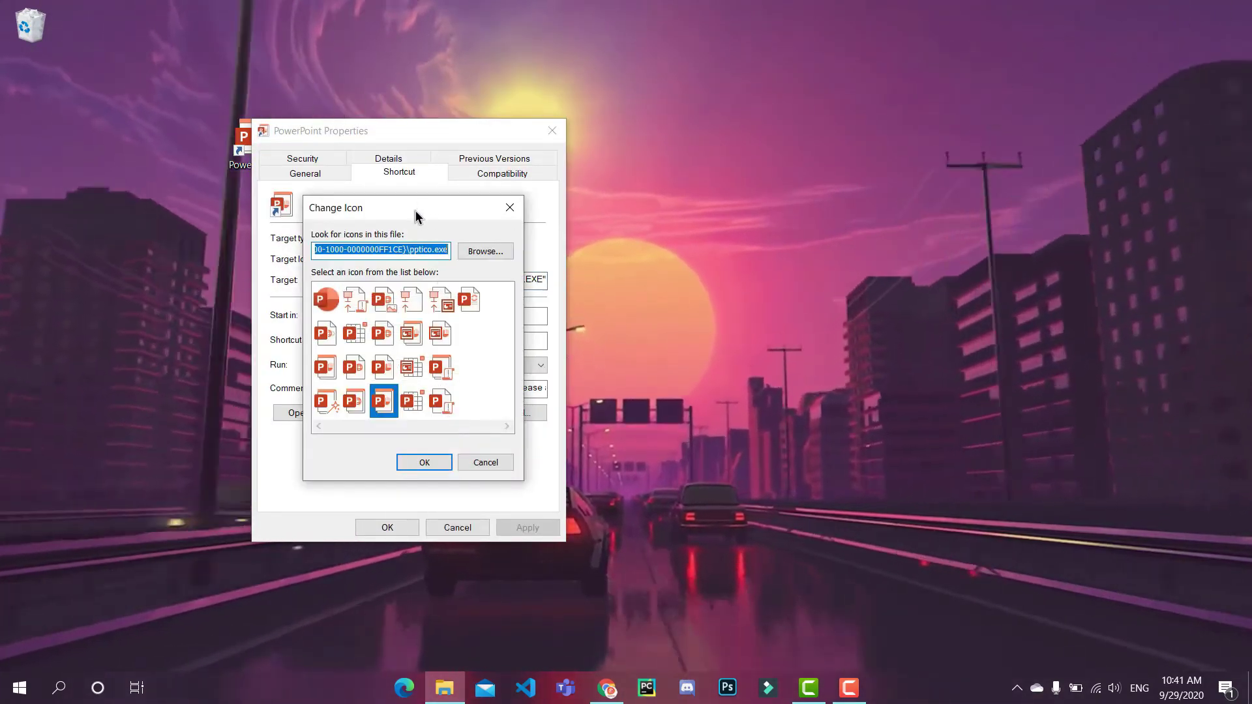
left_click(479, 248)
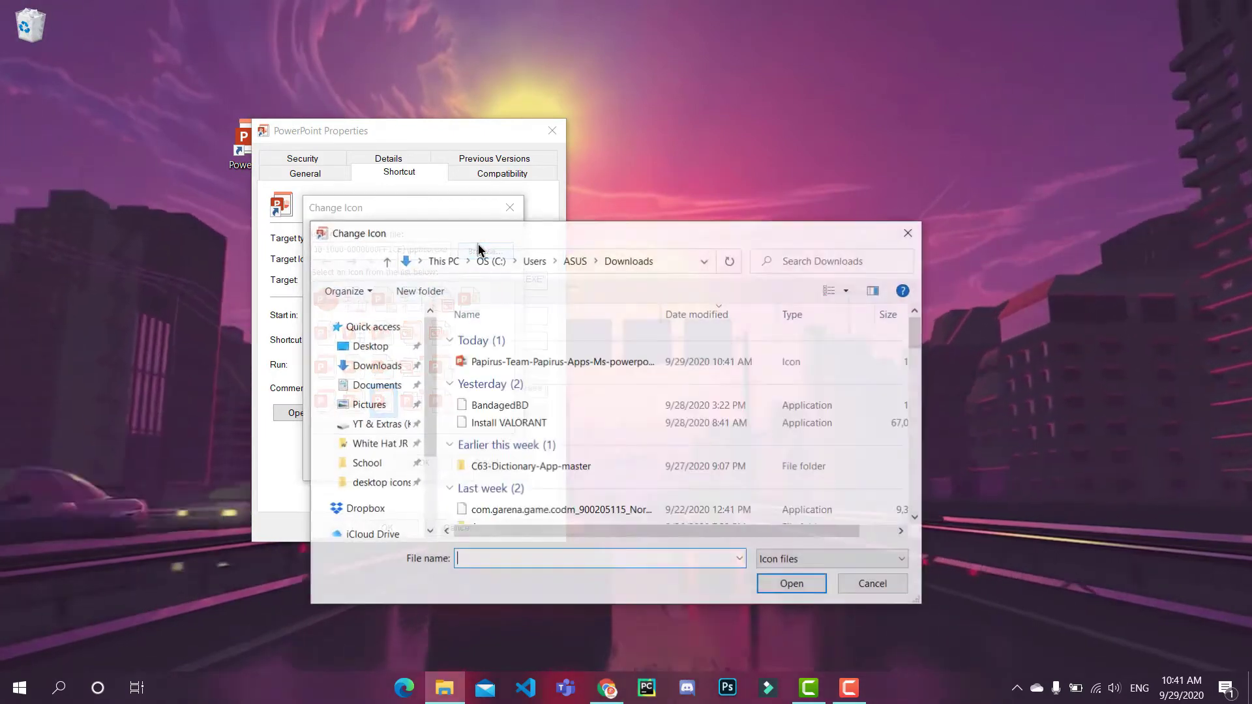
left_click_drag(487, 219, 423, 186)
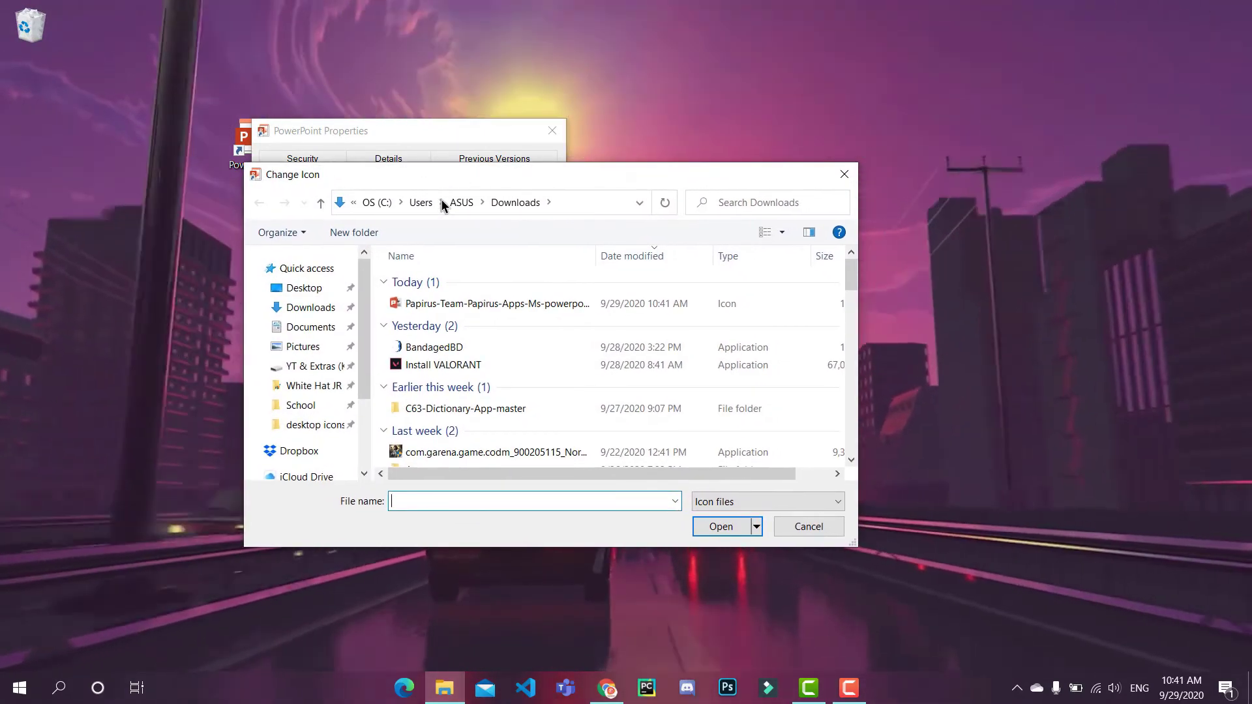
Set the downloaded Papirus .ico as the shortcut icon, save, and launch PowerPoint.
right_click(555, 305)
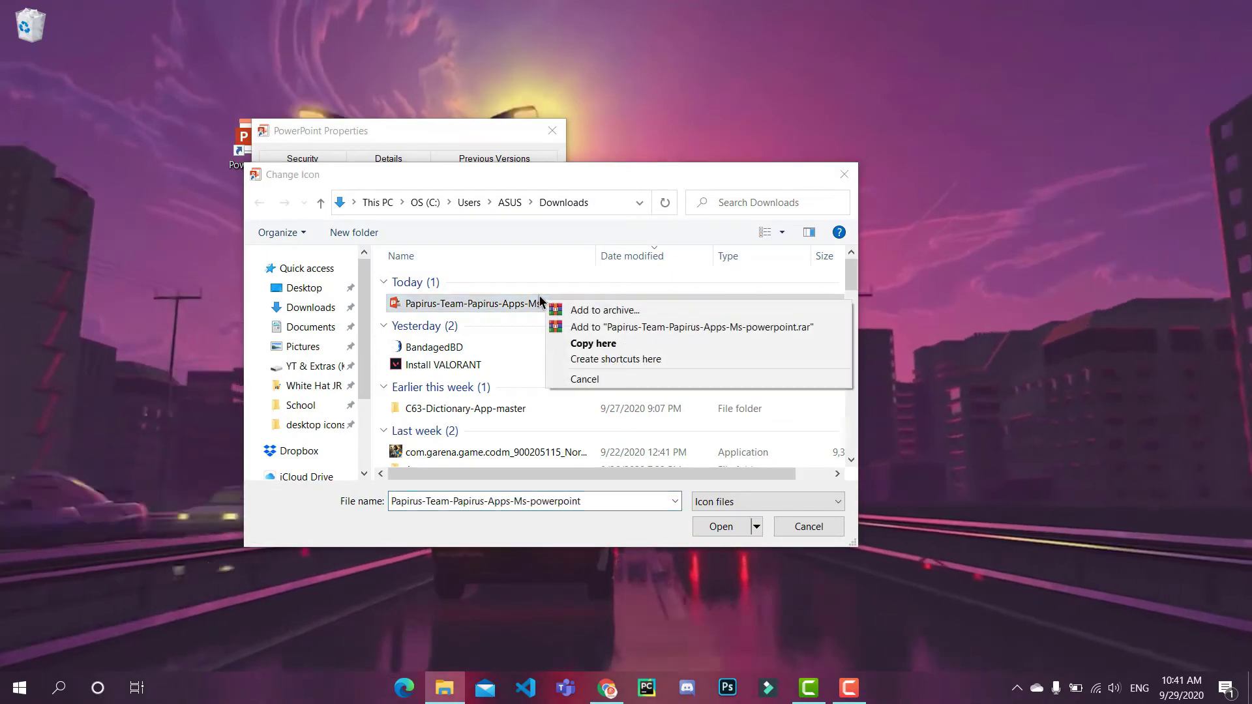
left_click(530, 304)
left_click(722, 526)
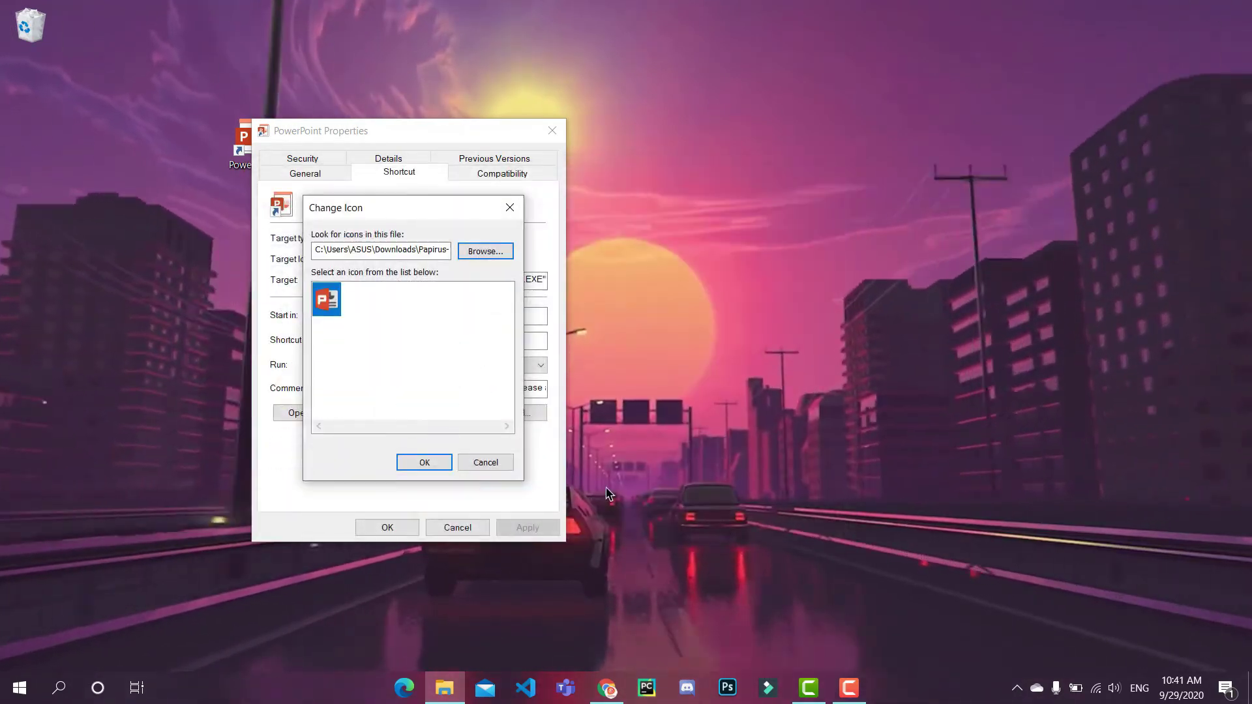
left_click_drag(370, 208, 422, 190)
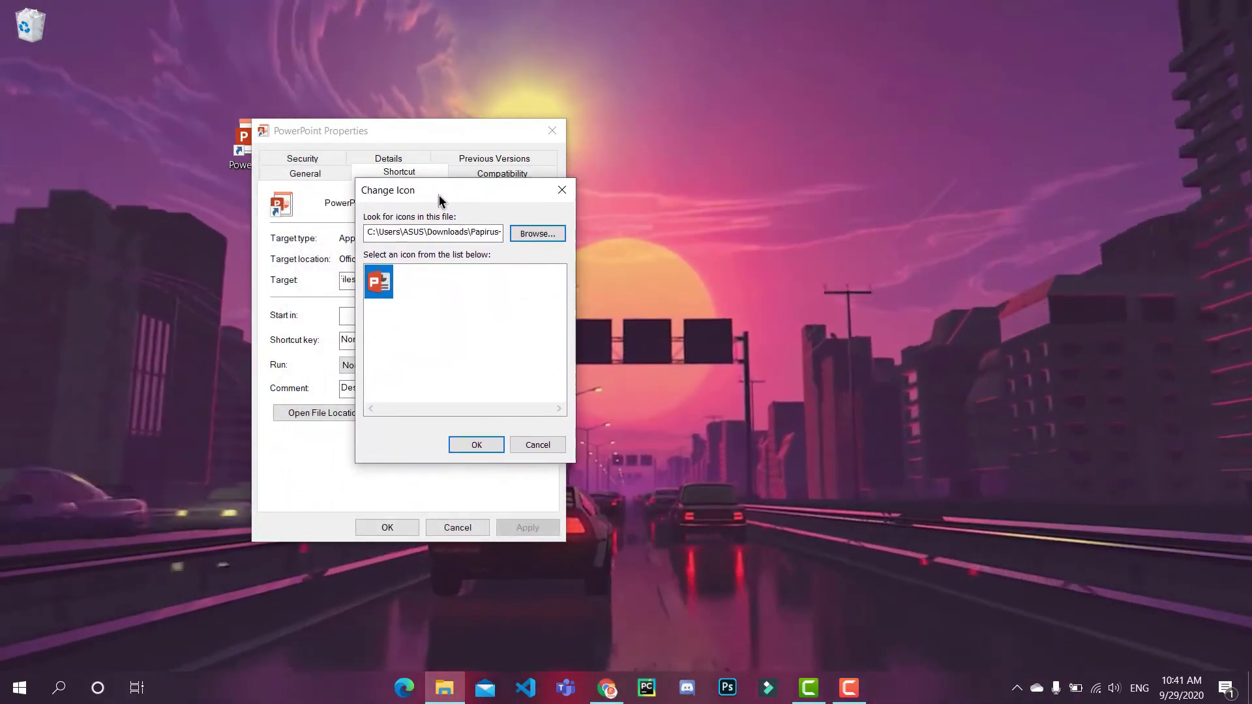
left_click(475, 446)
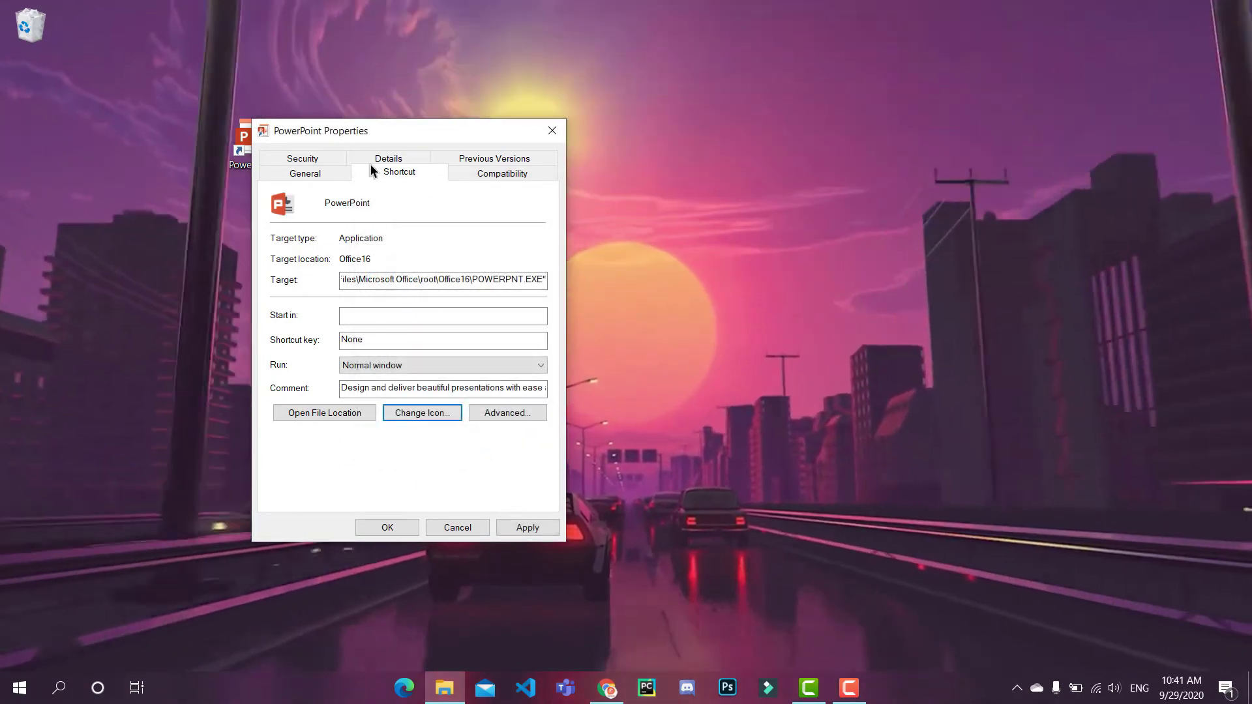
left_click_drag(375, 131, 494, 125)
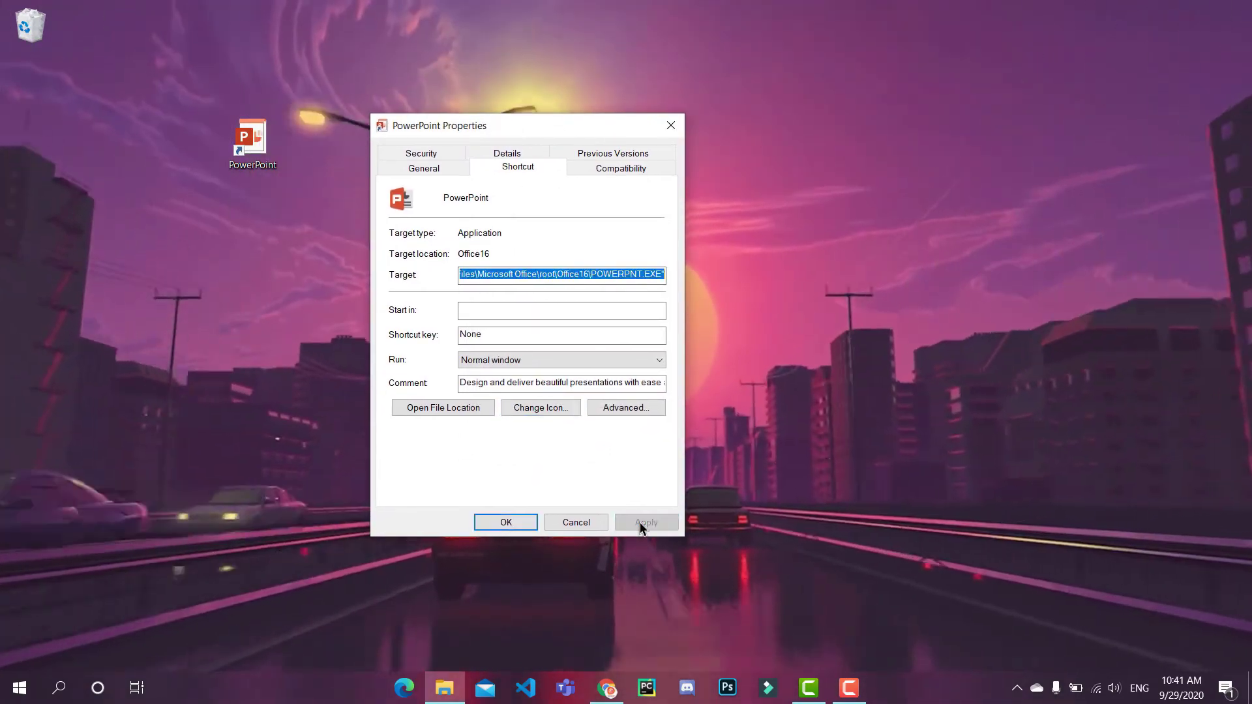
left_click(489, 522)
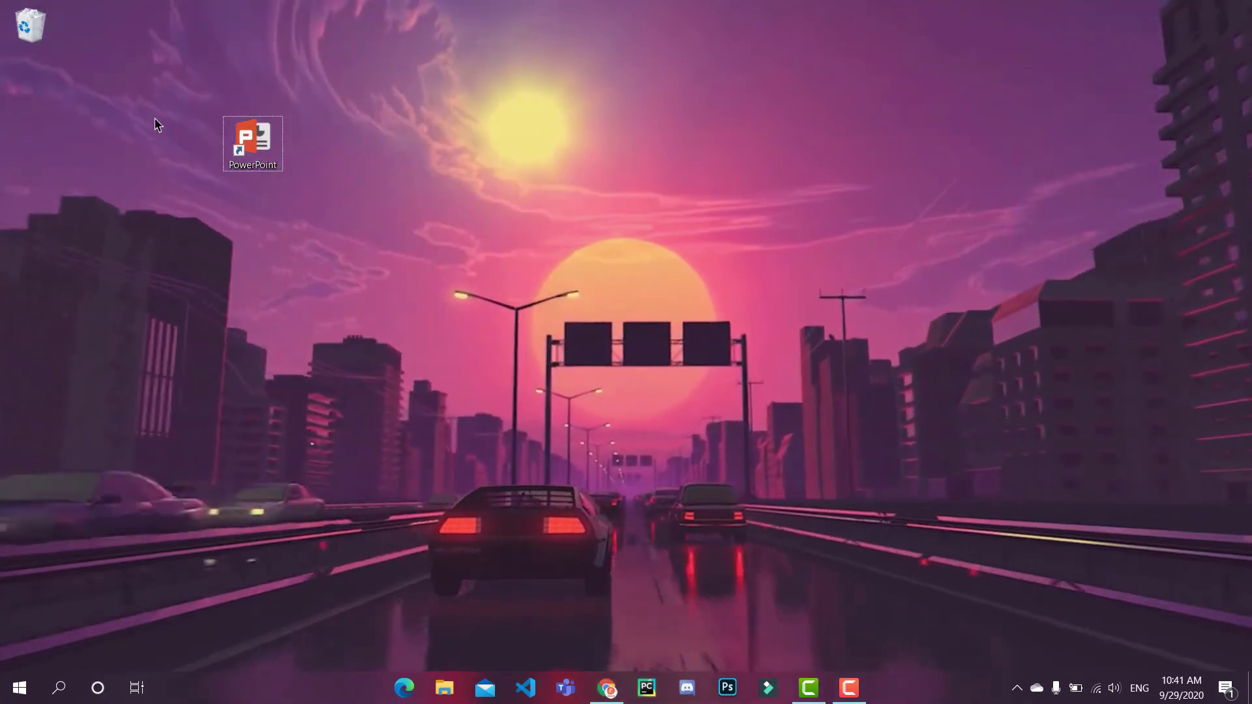
double_click(265, 149)
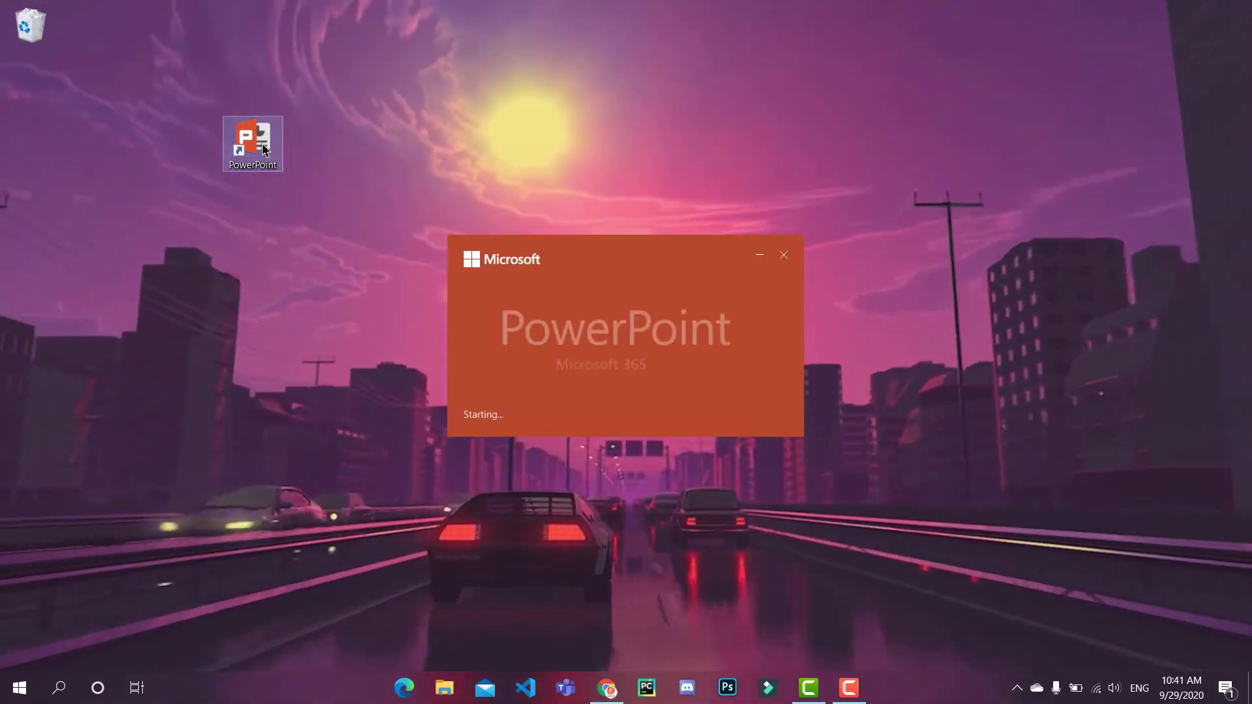